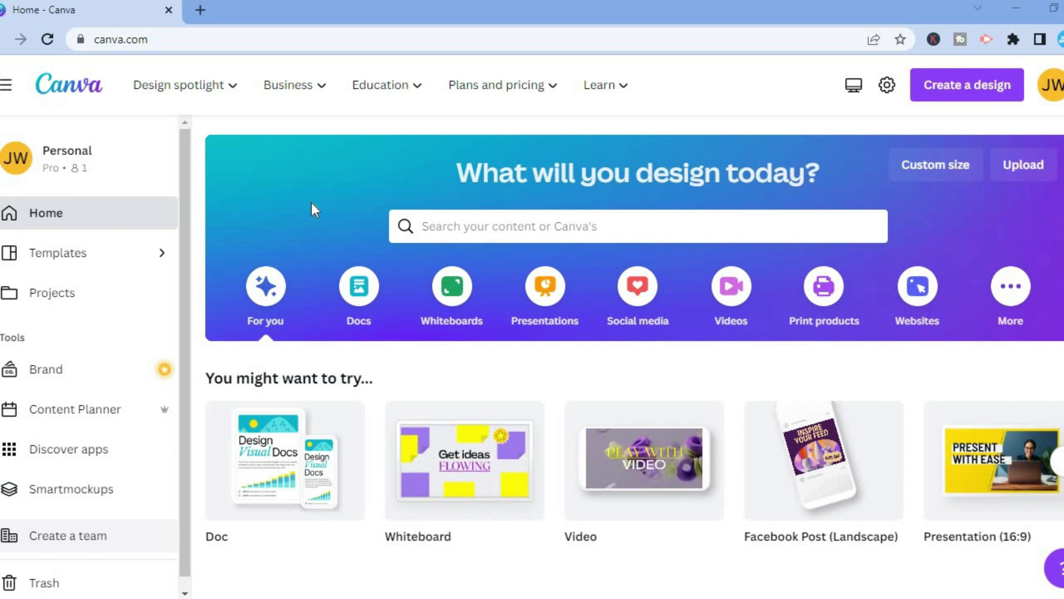
- Search Canva's templates for 'year' from the home page search box
click(453, 227)
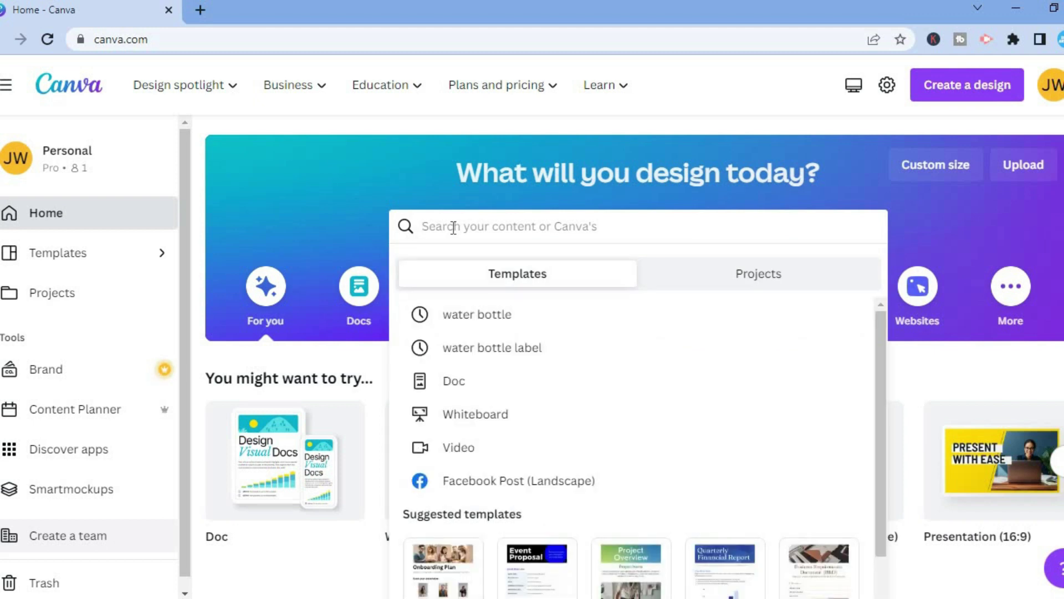
text(year)
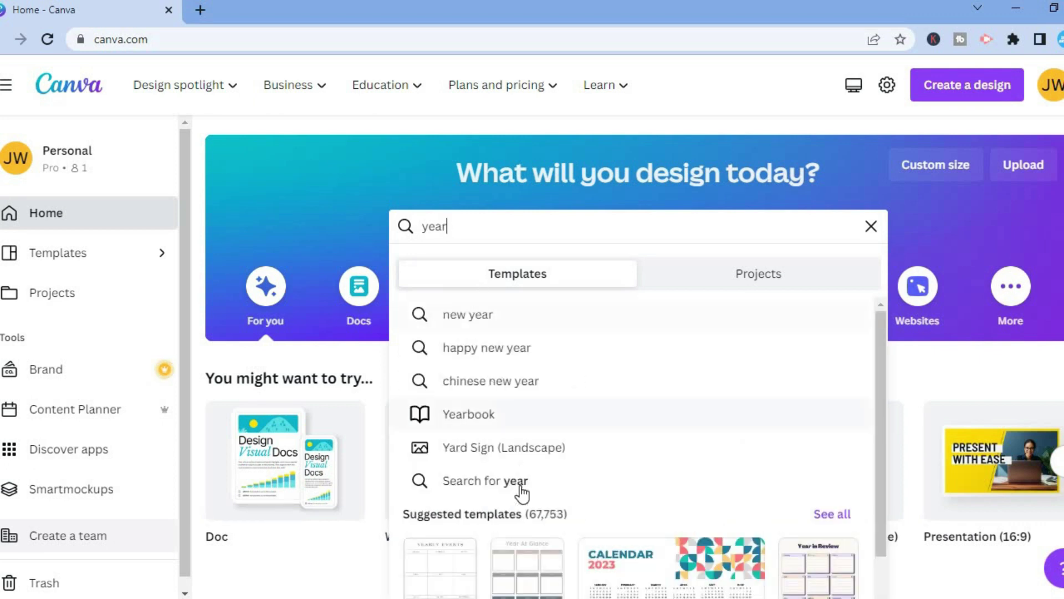
- Open the Yearbook template category and browse down to the Teal Yellow Handcrafted design
click(459, 419)
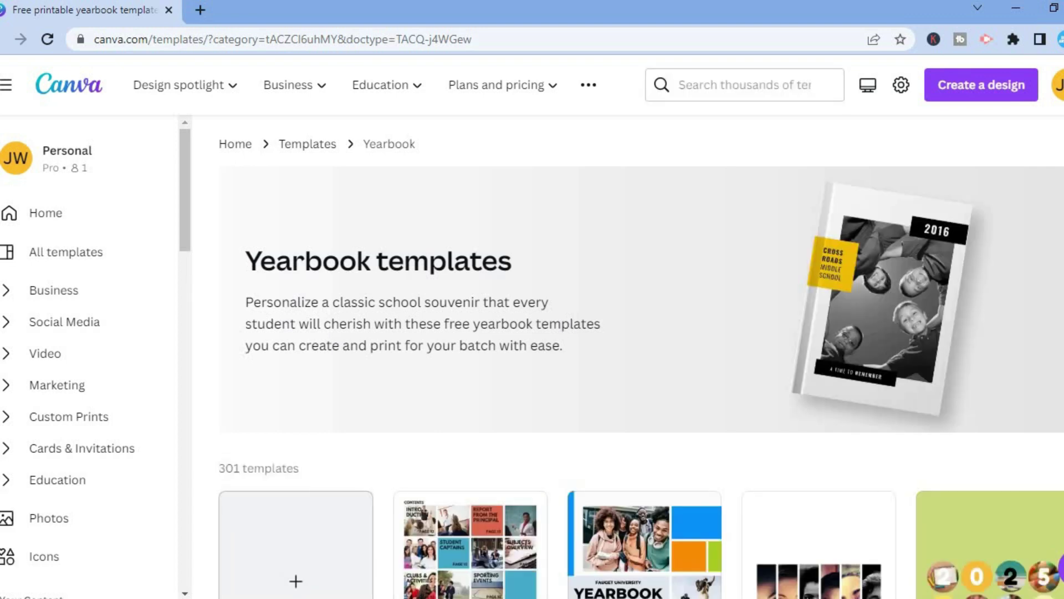
scroll(641, 357, down, 6)
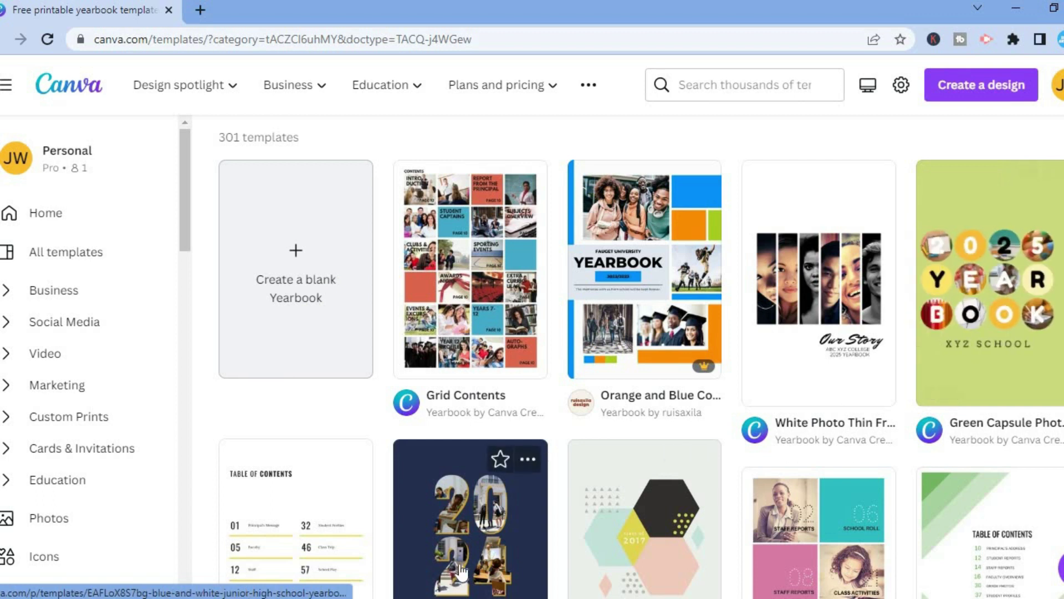
scroll(573, 426, down, 4)
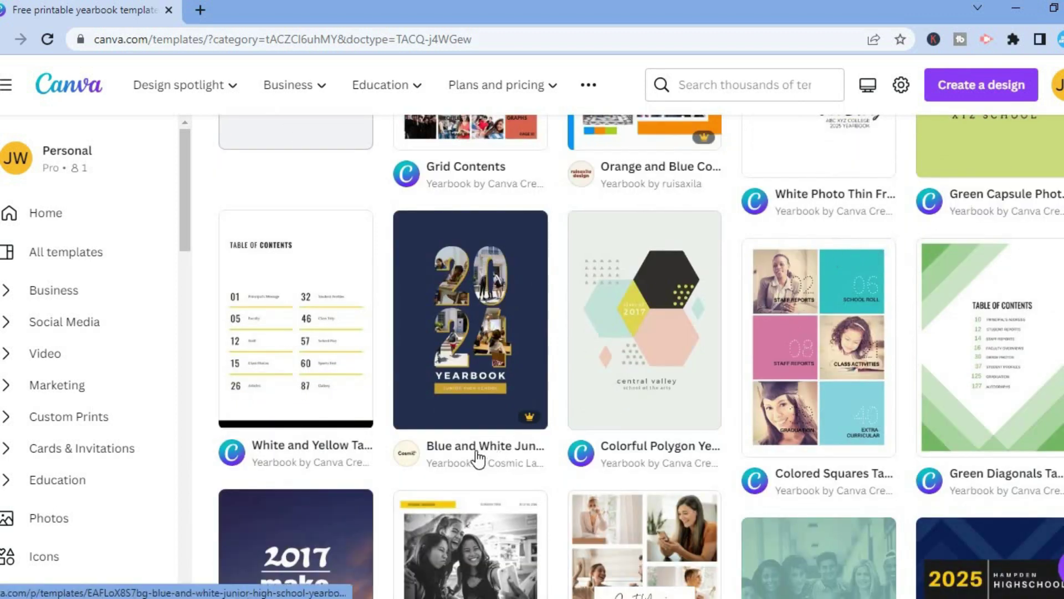
mouse_move(520, 419)
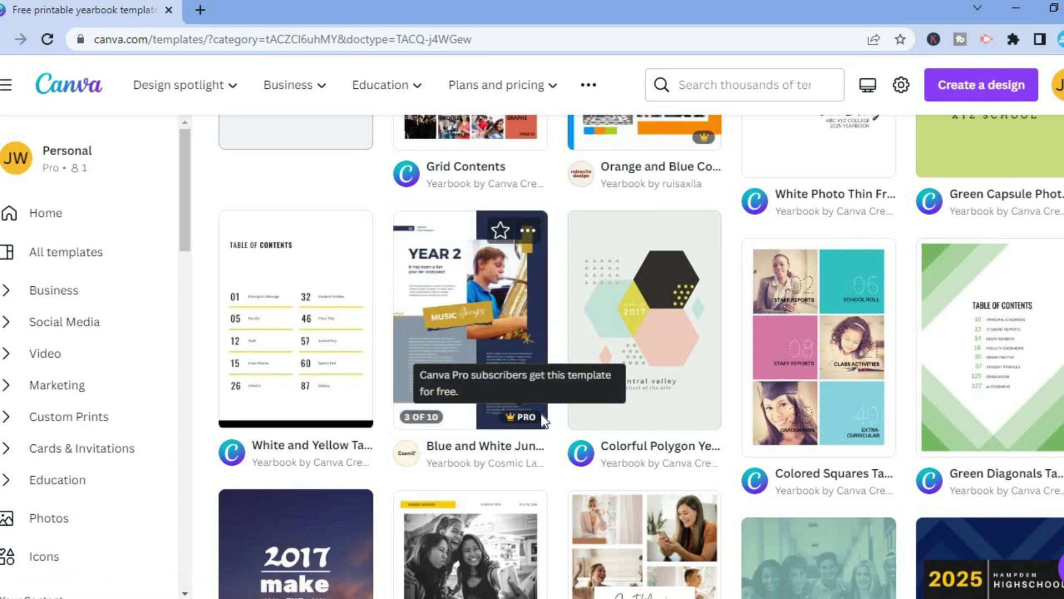
mouse_move(624, 402)
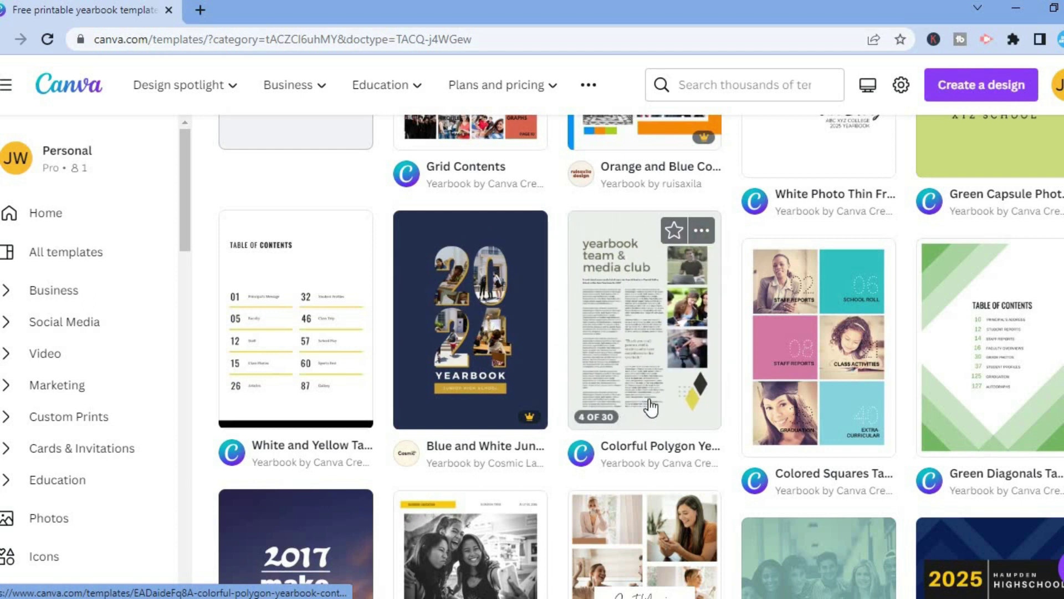
mouse_move(763, 396)
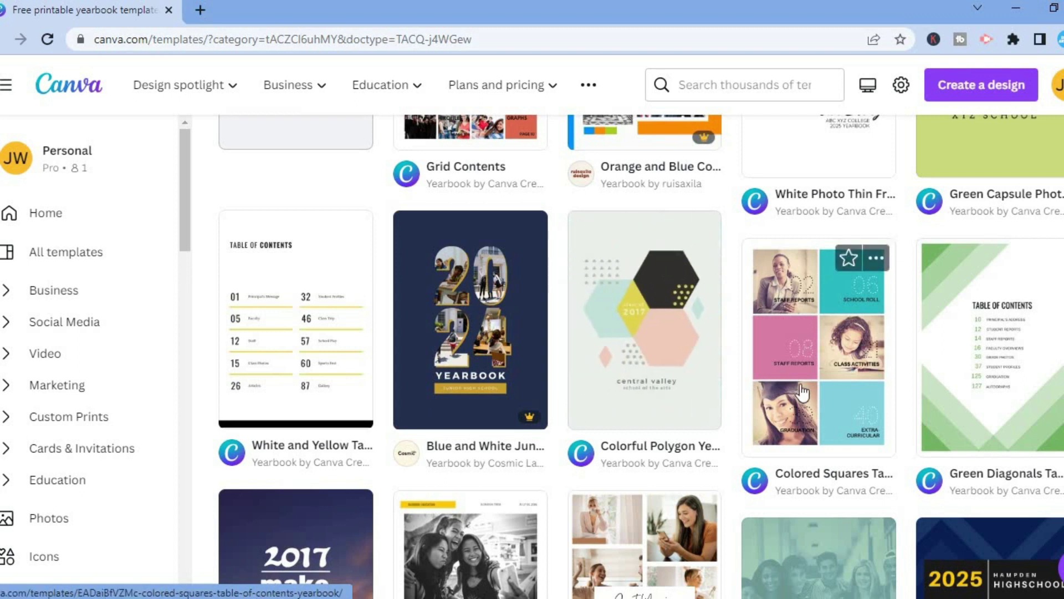
mouse_move(954, 351)
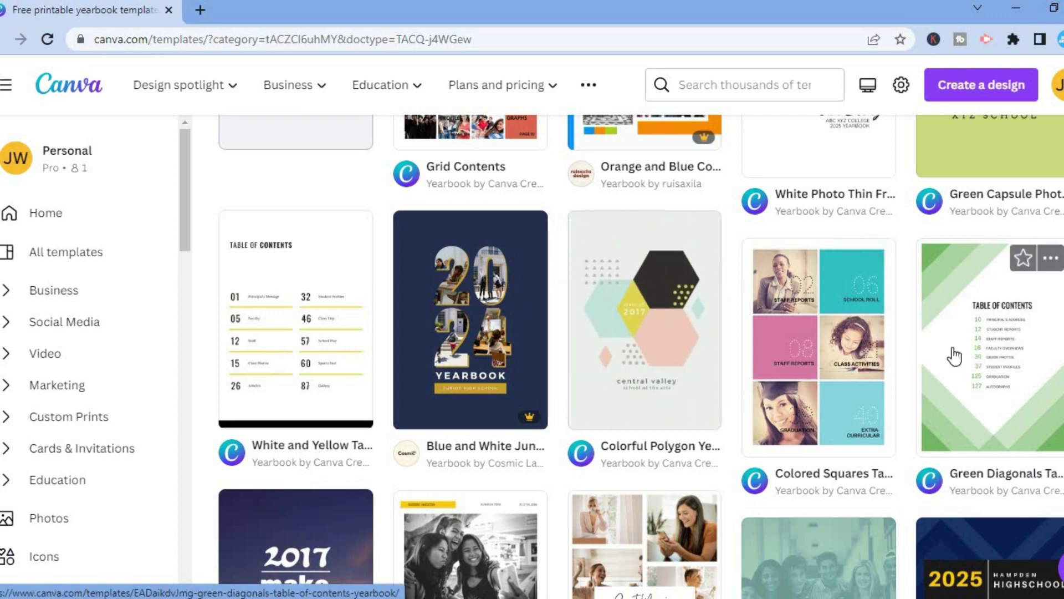
scroll(641, 357, down, 5)
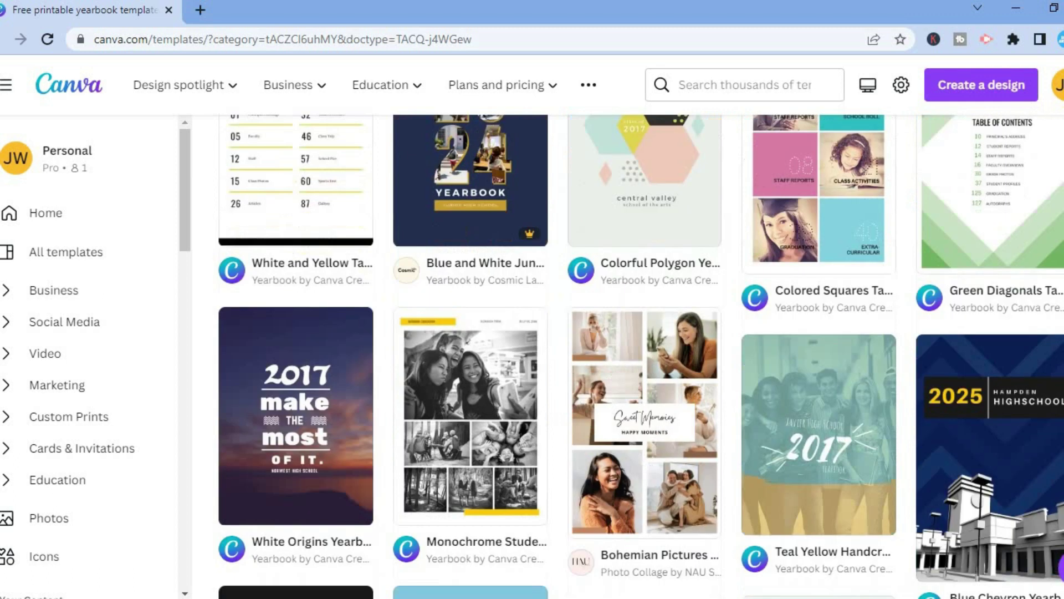
scroll(776, 360, down, 1)
mouse_move(774, 368)
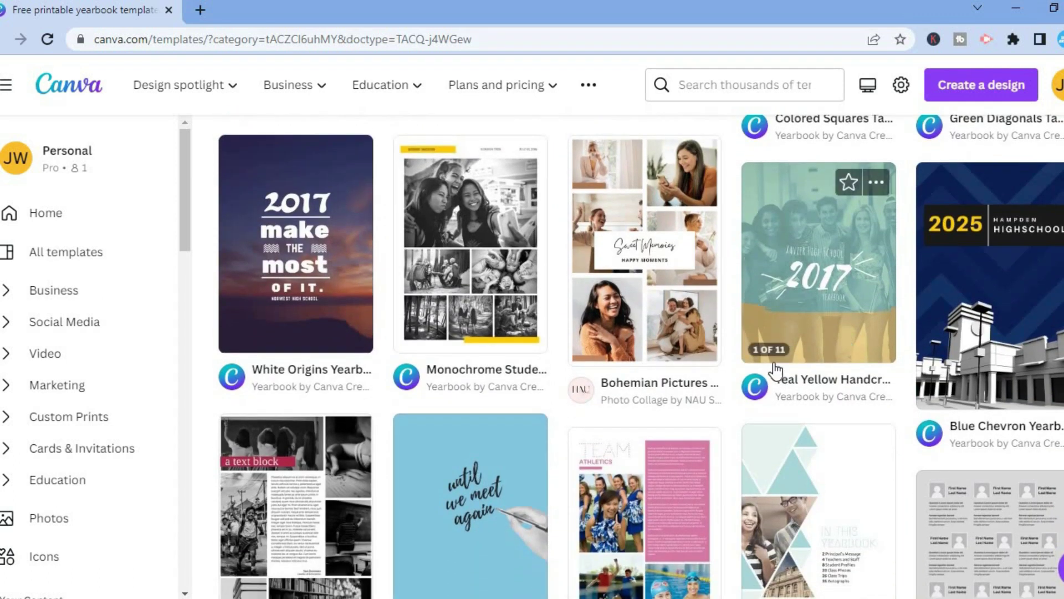
- Open the teal-yellow 2017 yearbook template and customize it as an editable 11-page design
click(805, 327)
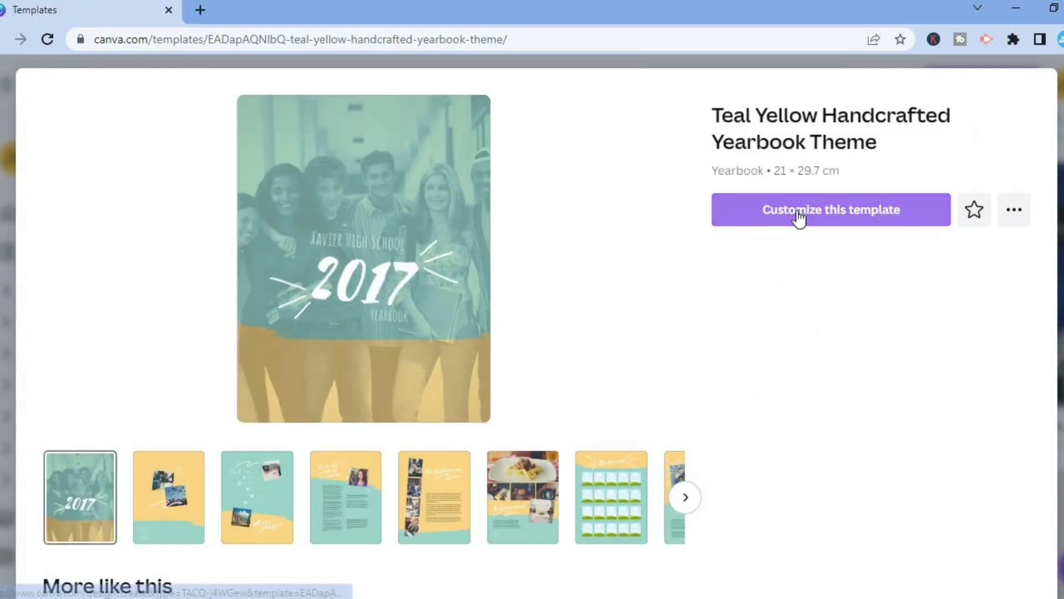
click(798, 216)
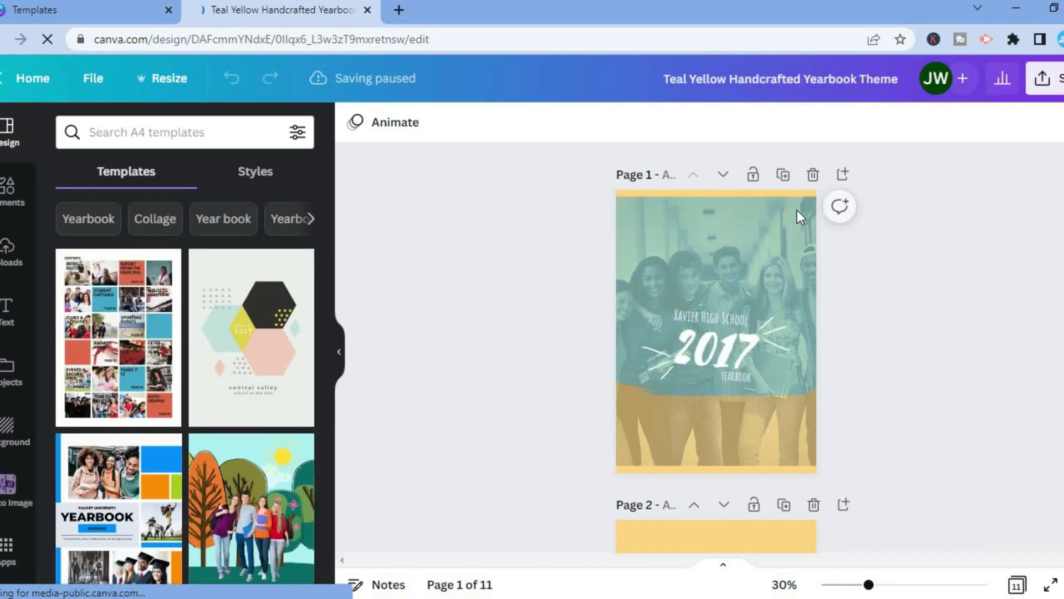
- Replace '17' with '23' in the cover title so it reads 2023
click(706, 348)
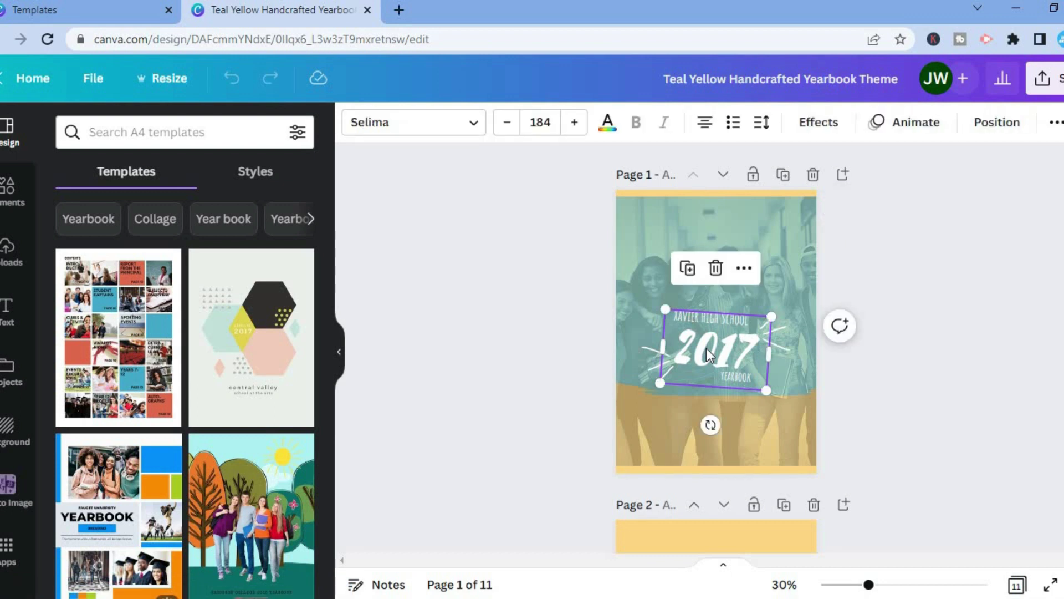
double_click(706, 348)
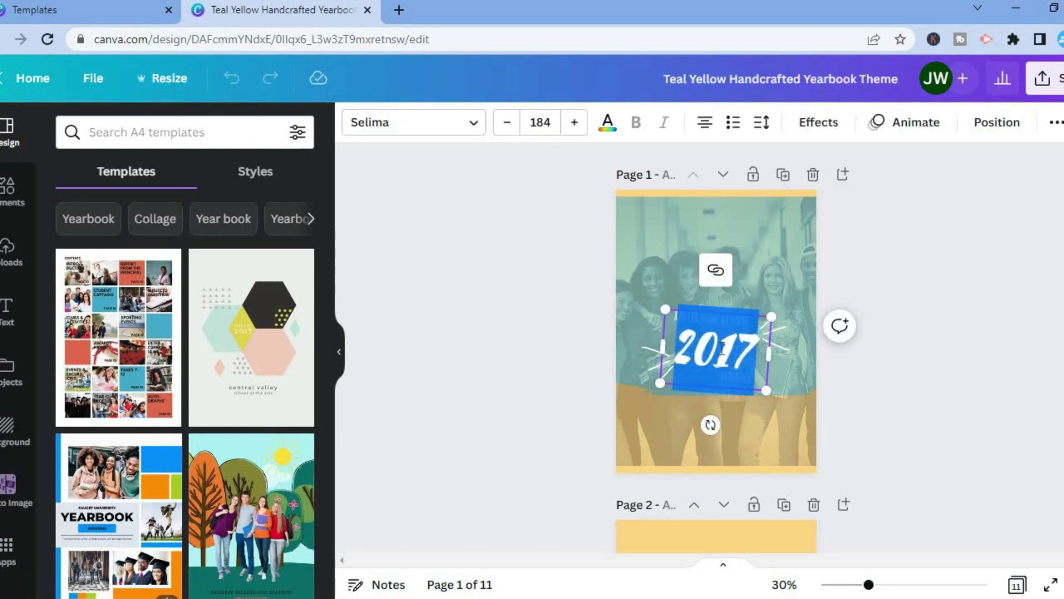
click(721, 348)
shift+click(750, 347)
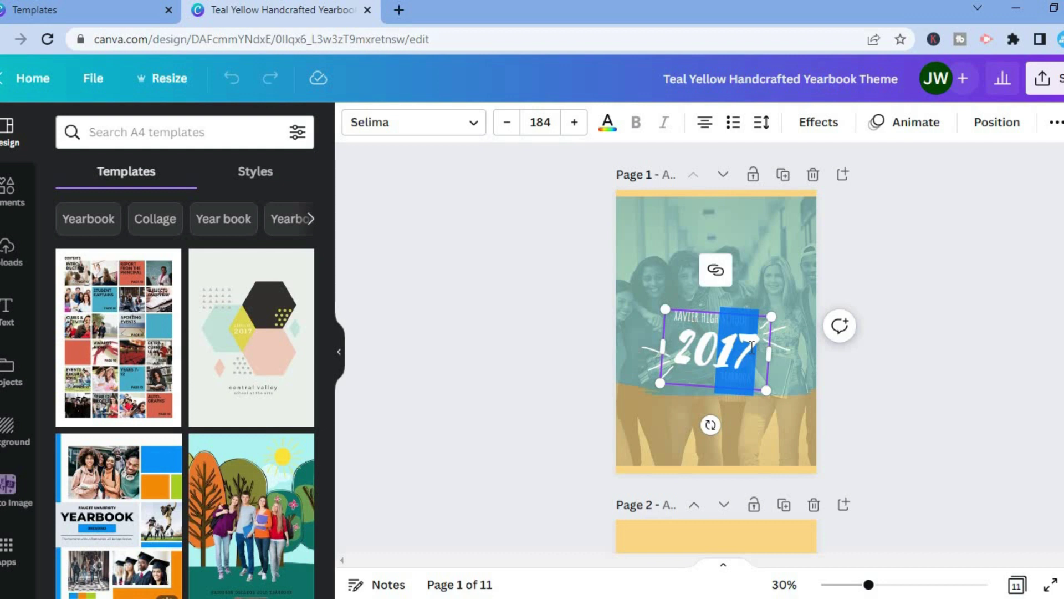
text(23)
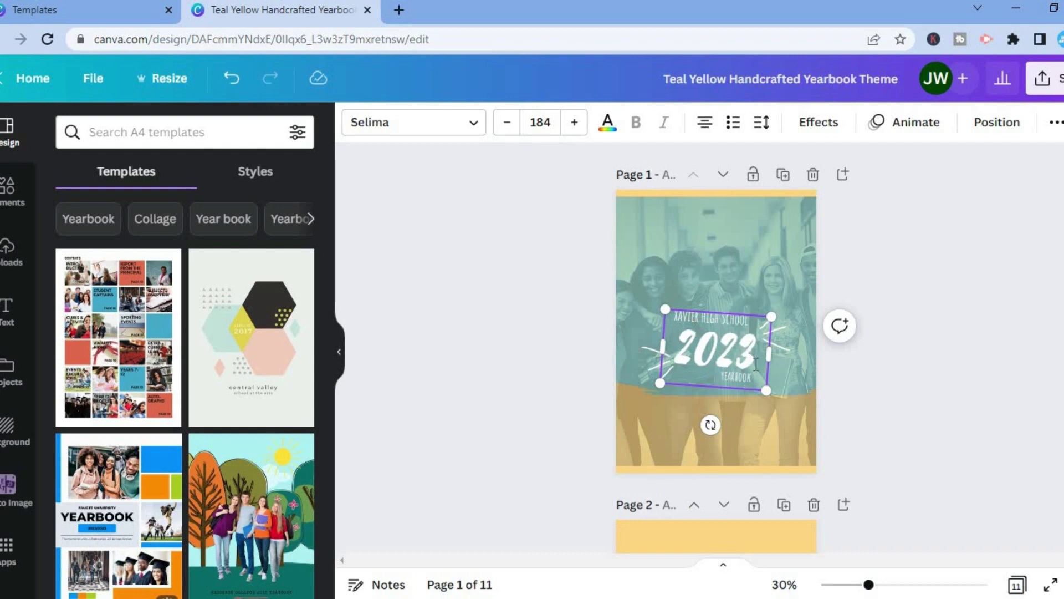
- Preview League Spartan, Lato, Glacial Indifference and Montserrat Classic on the year, then restore Selima
click(427, 129)
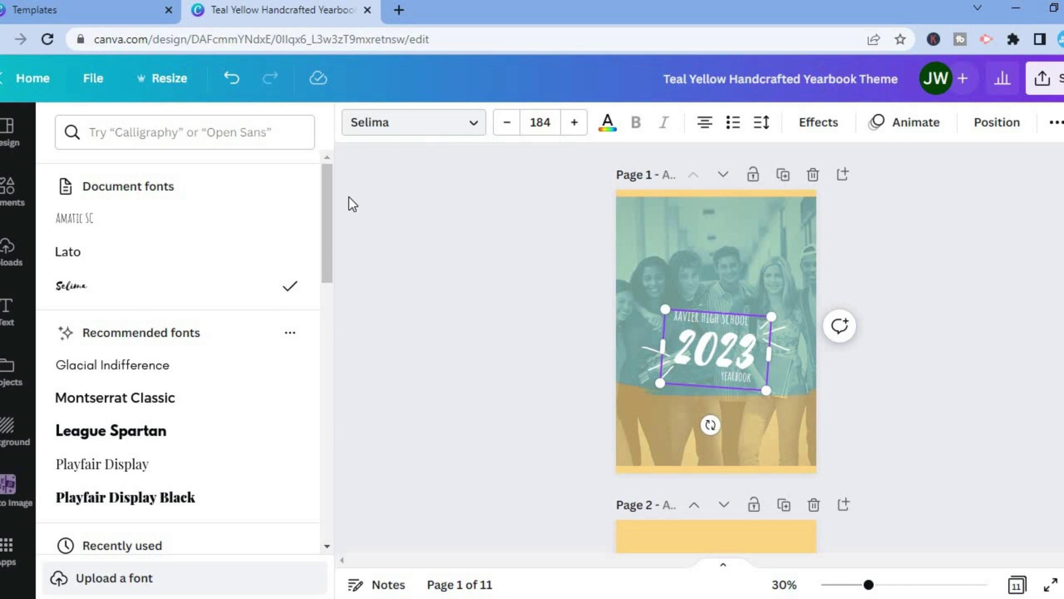
click(138, 439)
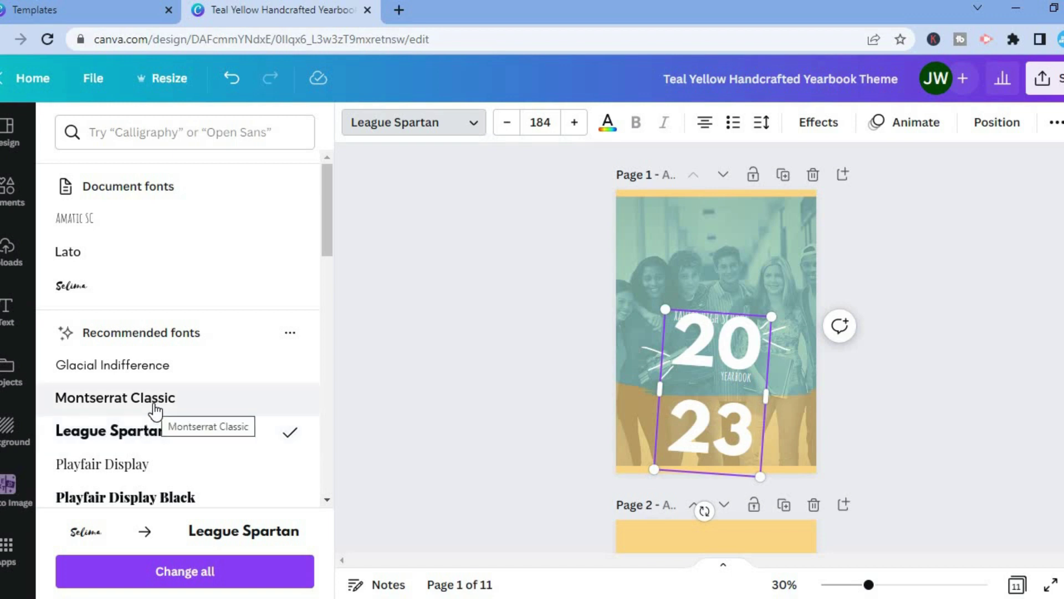
click(130, 269)
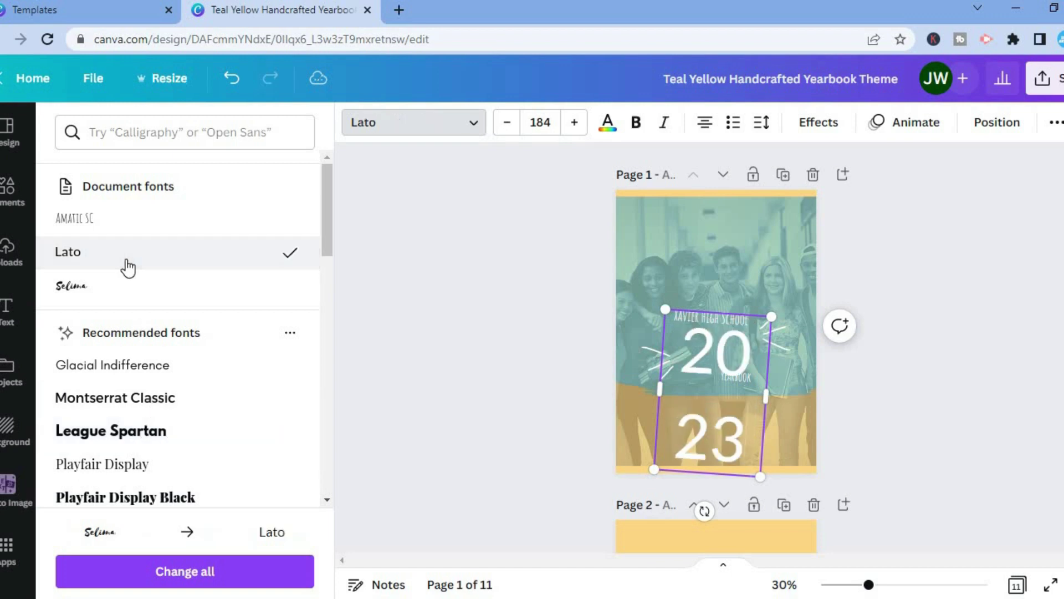
click(149, 368)
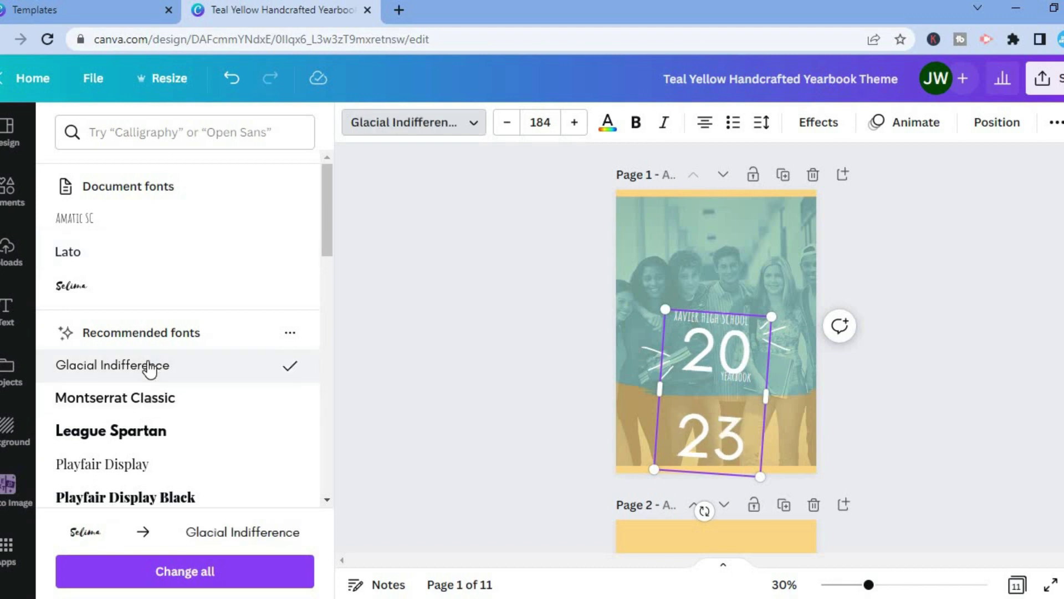
click(160, 403)
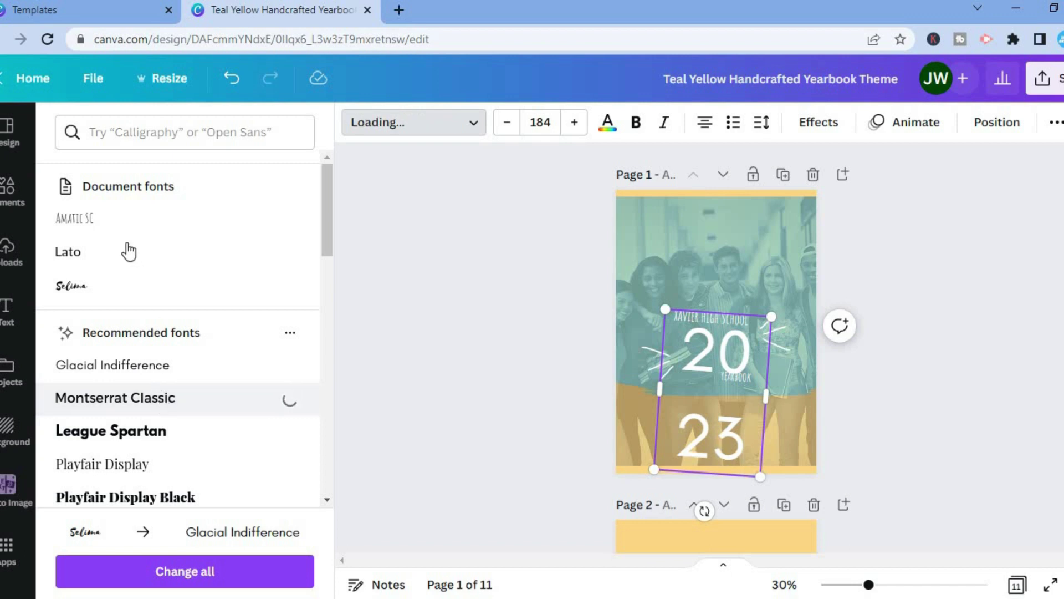
click(102, 286)
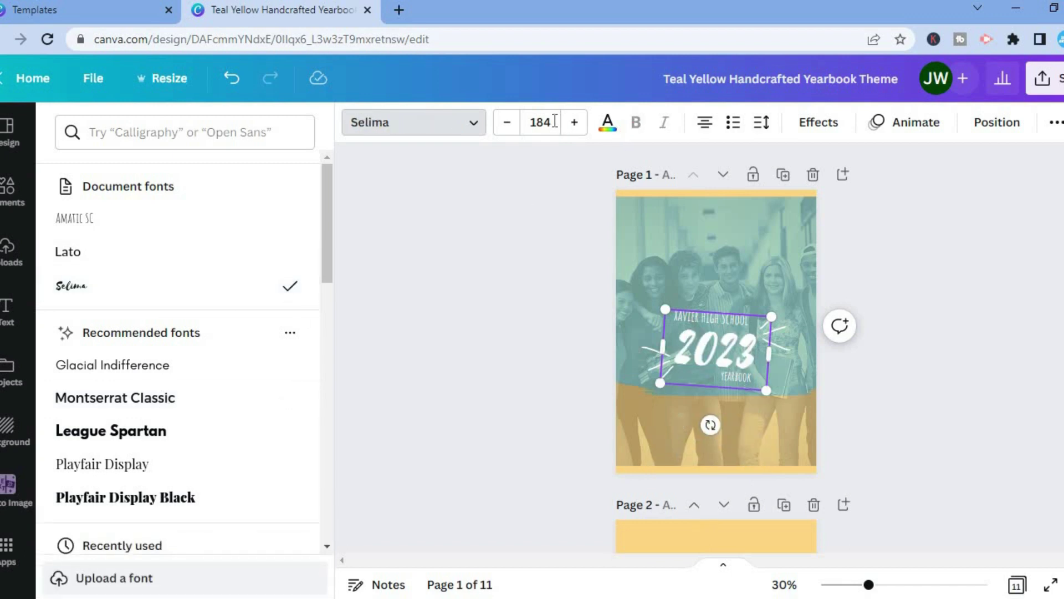
- Color the whole 2023 title Bright red #ff3131
click(608, 135)
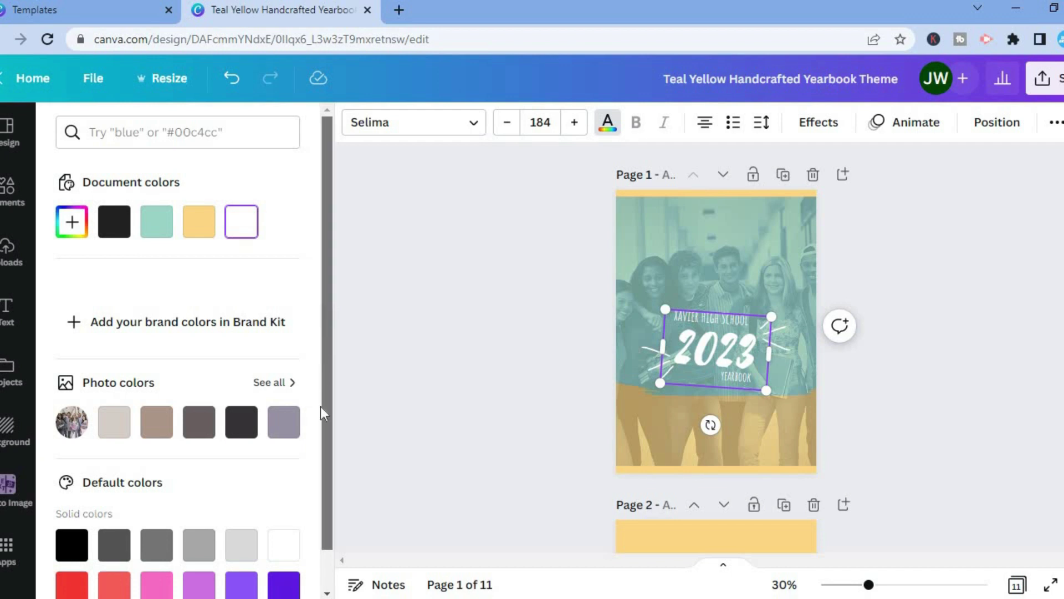
scroll(322, 438, down, 1)
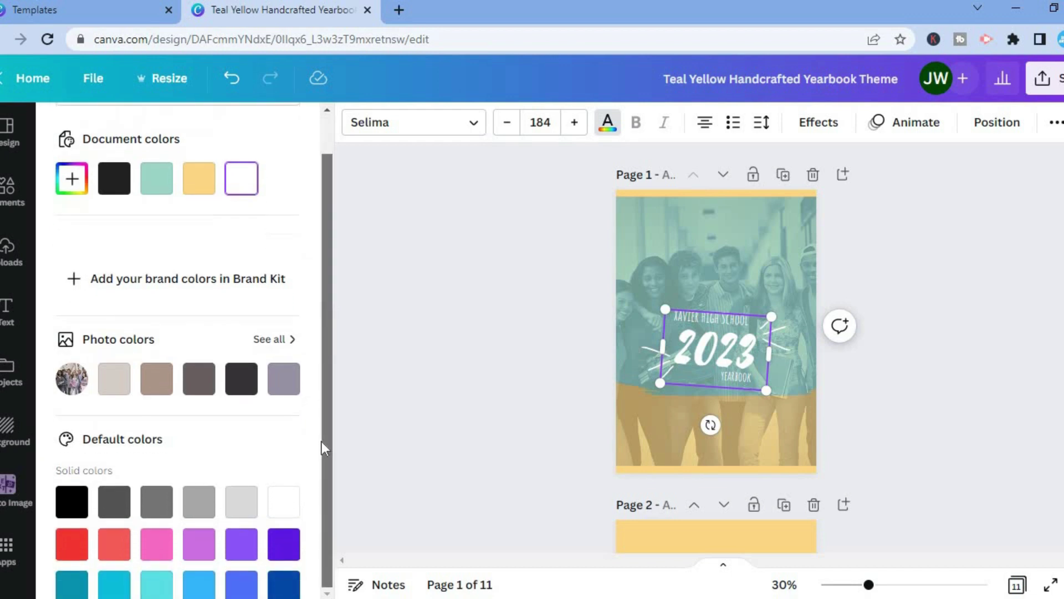
click(75, 548)
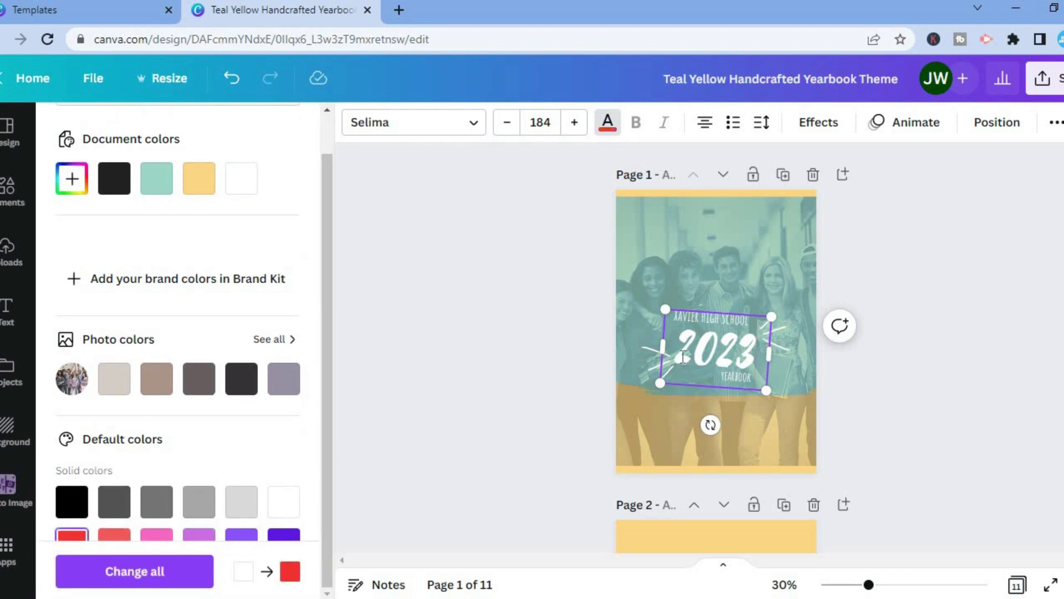
drag(681, 354, 762, 388)
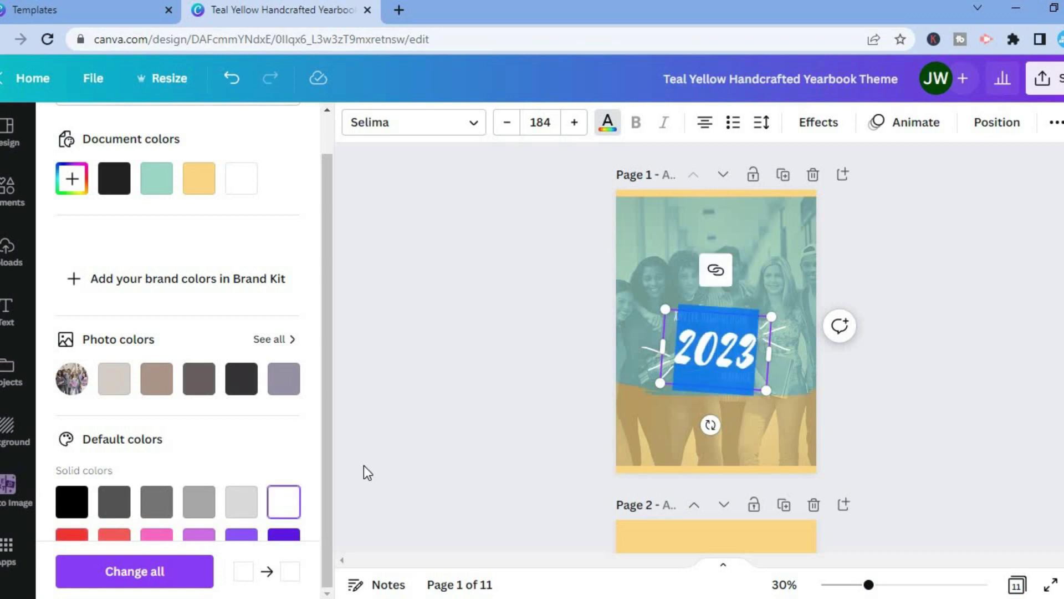
click(73, 544)
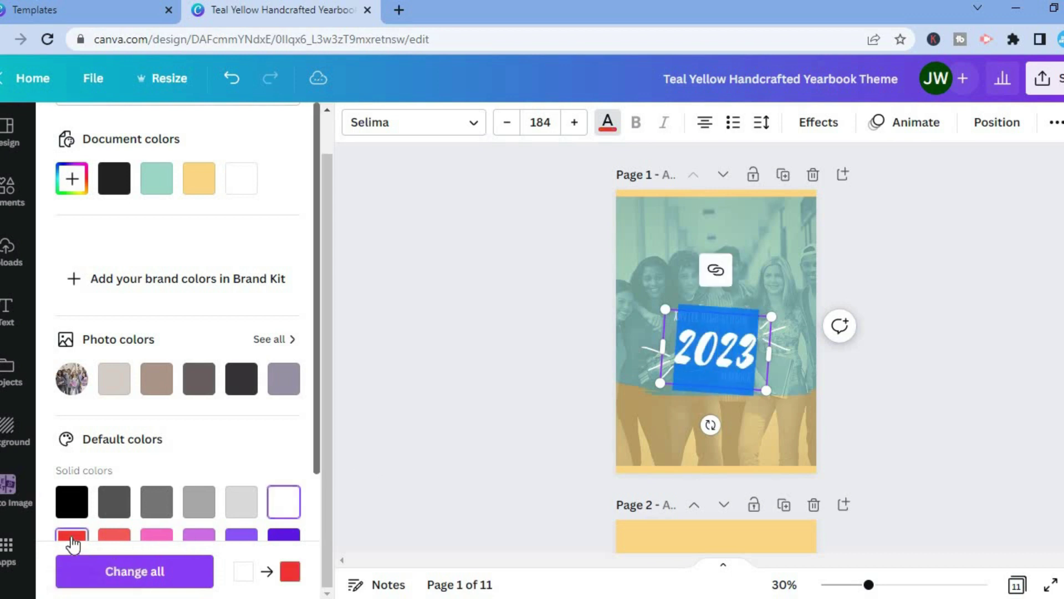
click(590, 400)
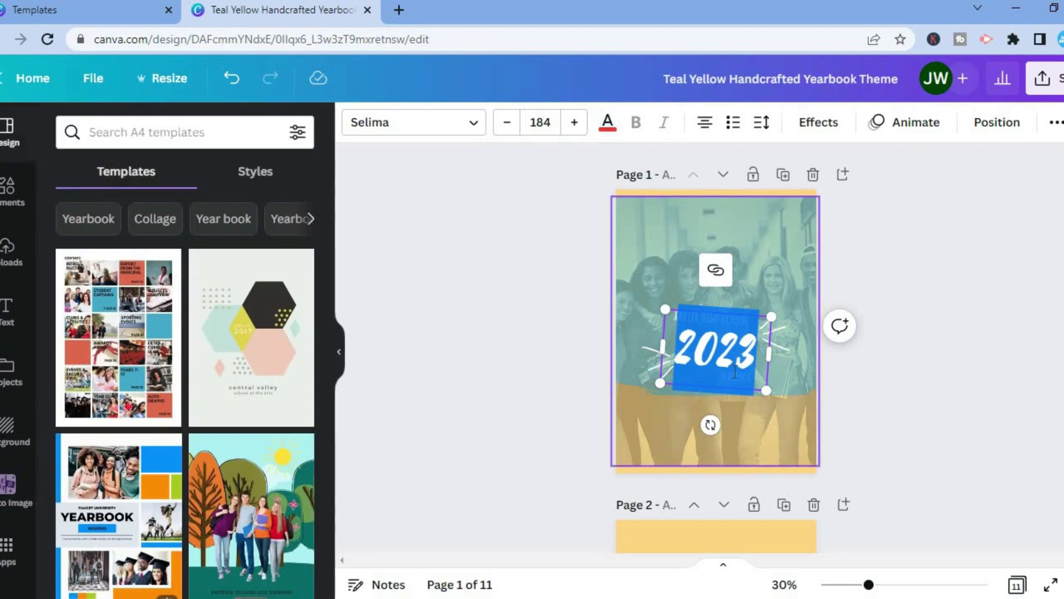
- Detach the group photo from the cover background and delete it
click(776, 425)
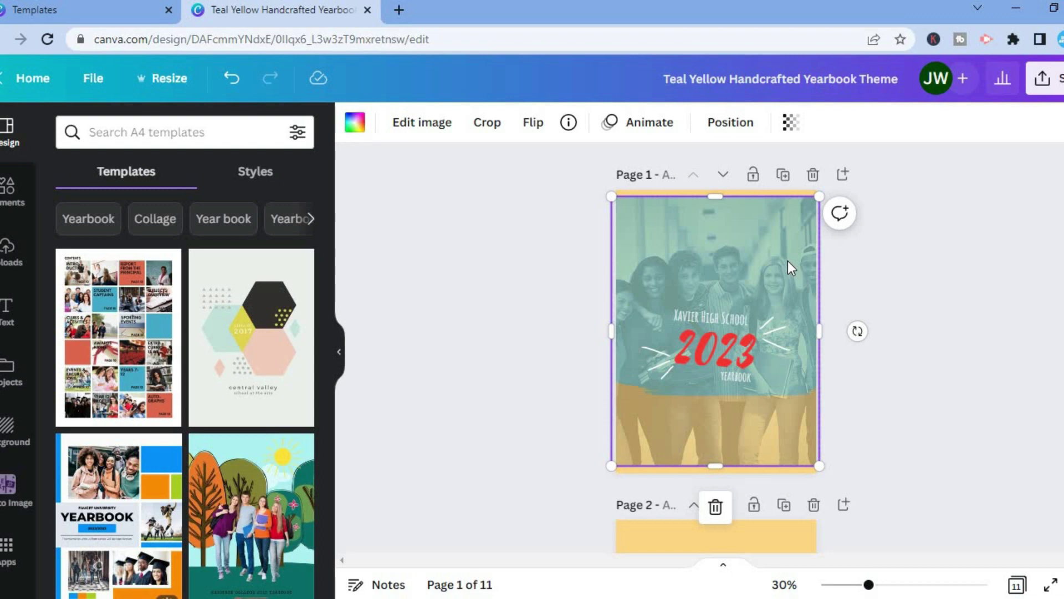
right_click(757, 256)
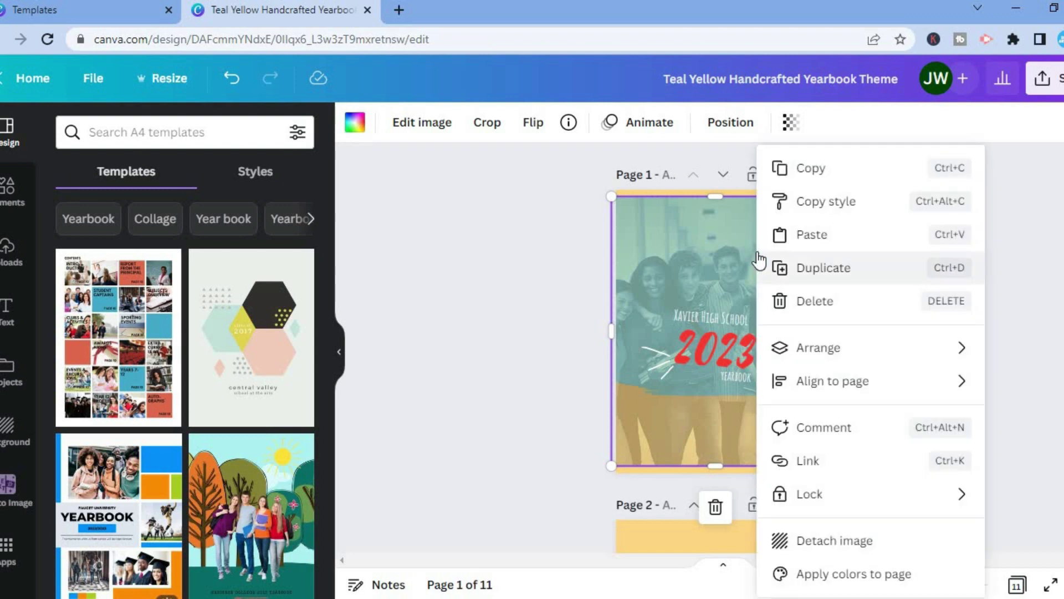
click(821, 541)
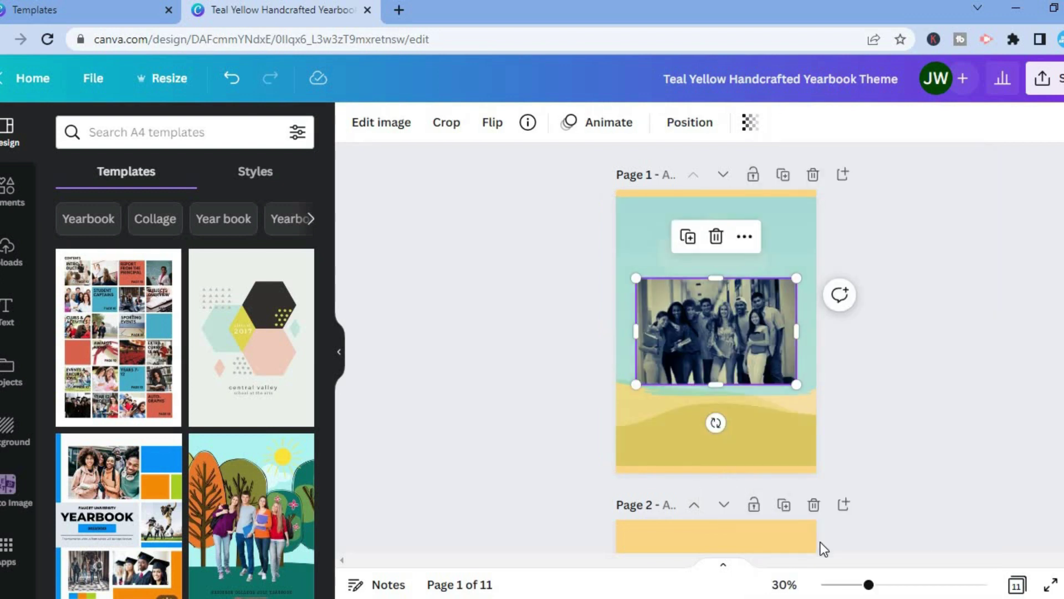
click(716, 237)
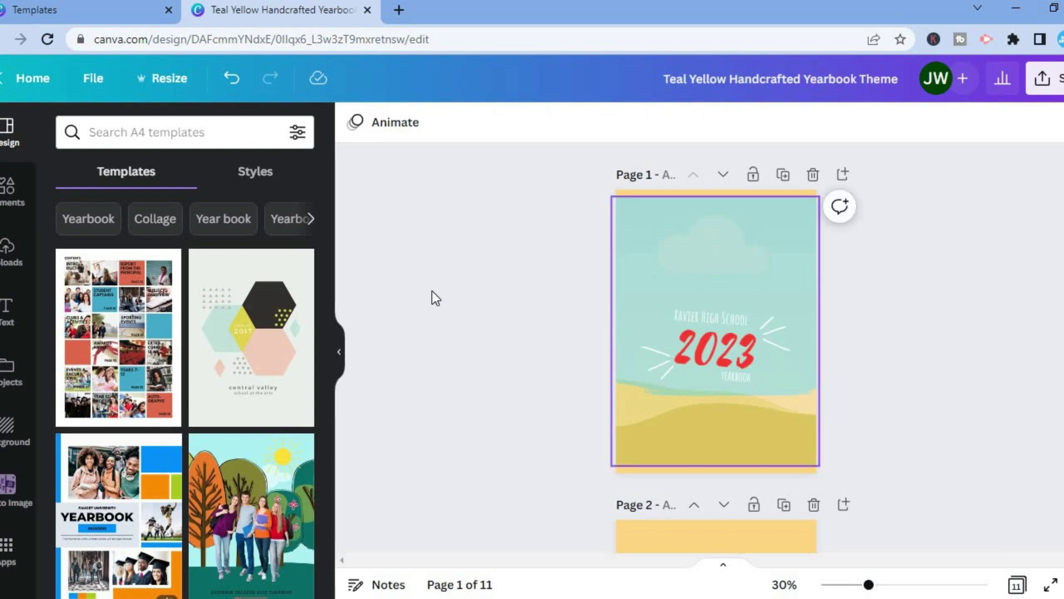
- Drag the misty landscape upload onto page 1 as the cover background
click(6, 265)
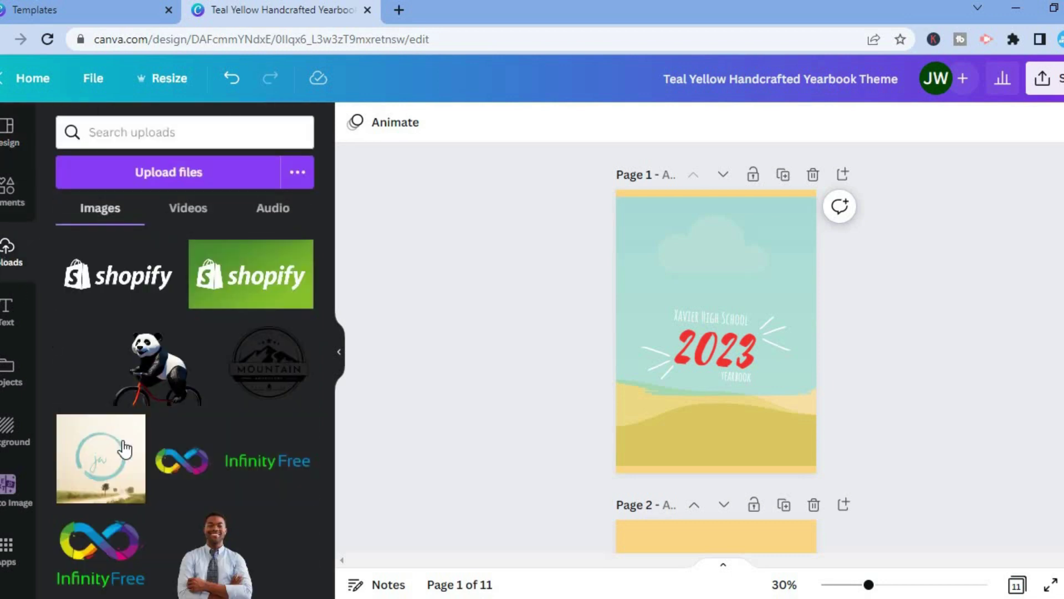
mouse_move(92, 451)
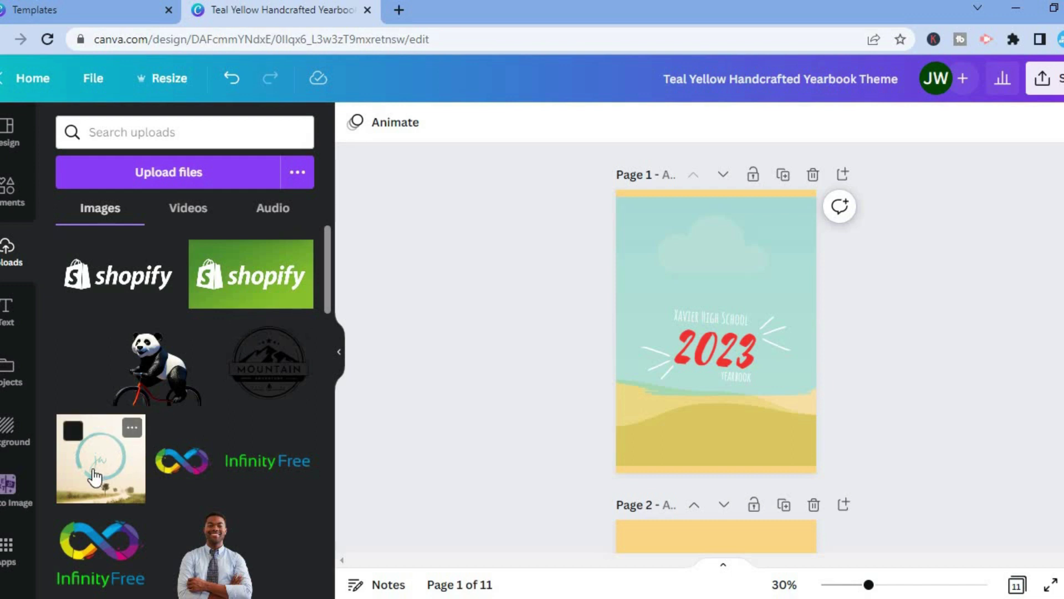
drag(94, 475, 604, 277)
drag(100, 477, 671, 233)
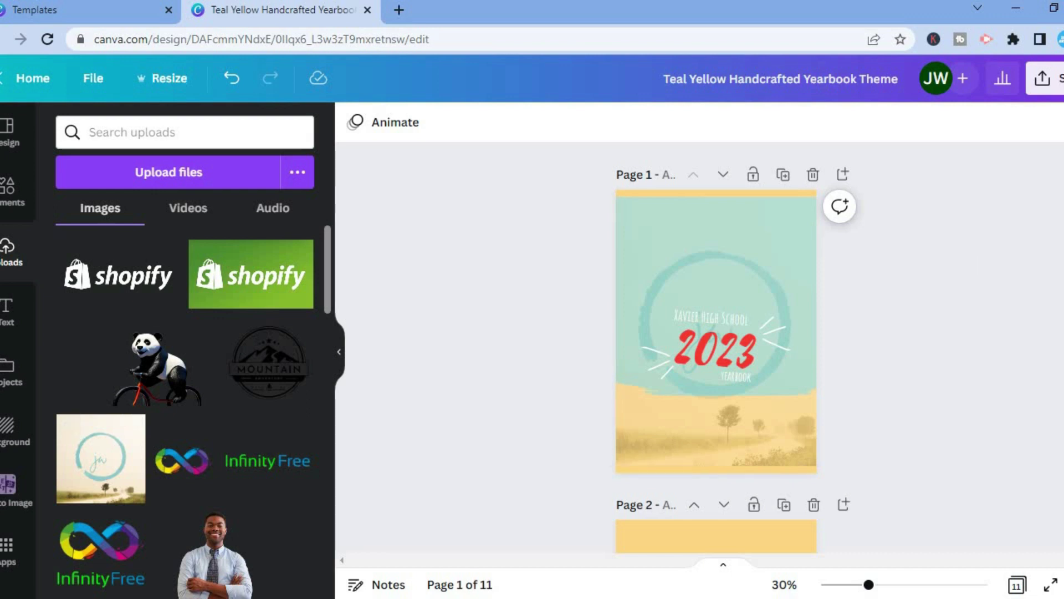
- Add a blank twelfth page after page 11 at the end of the yearbook
scroll(676, 279, down, 5)
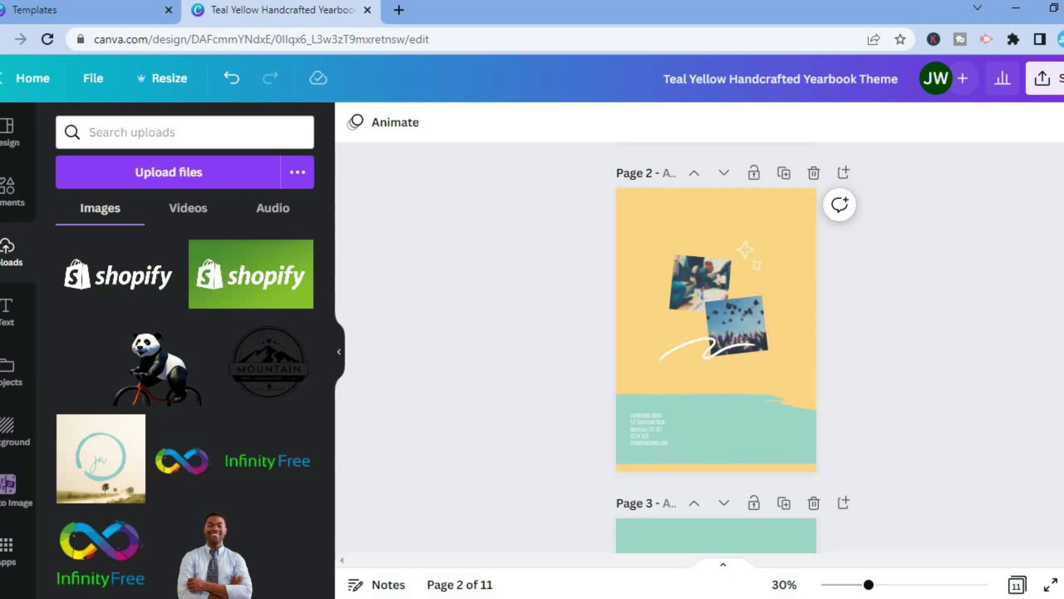
scroll(716, 348, down, 10)
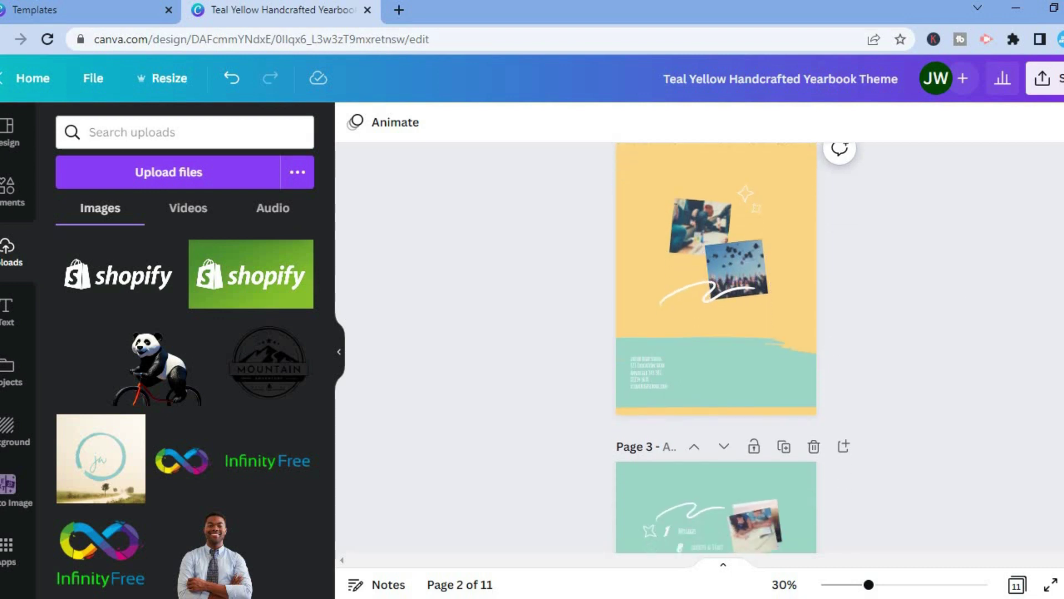
scroll(716, 348, down, 10)
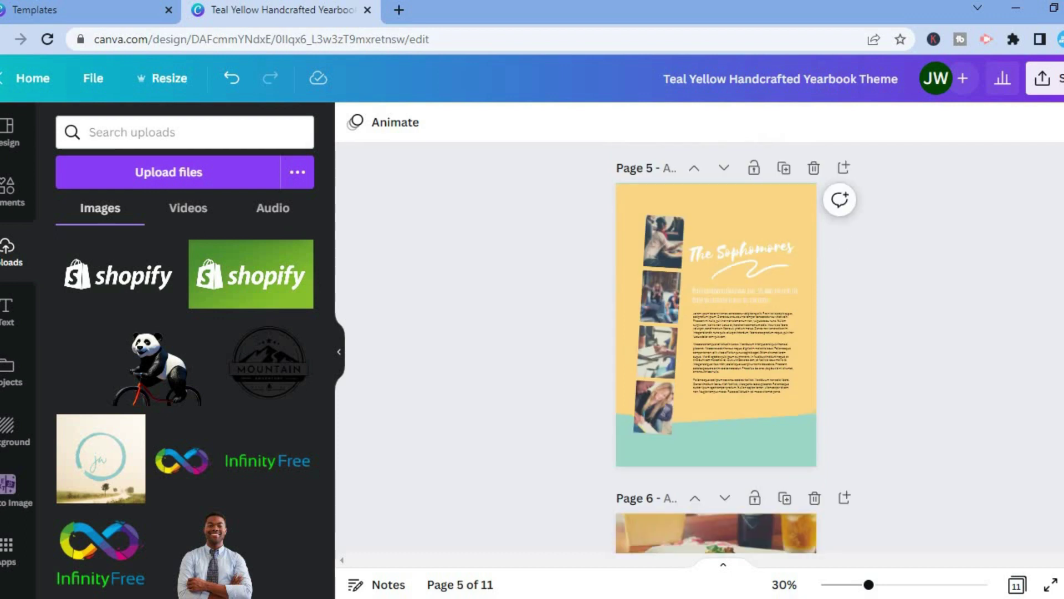
scroll(716, 347, down, 15)
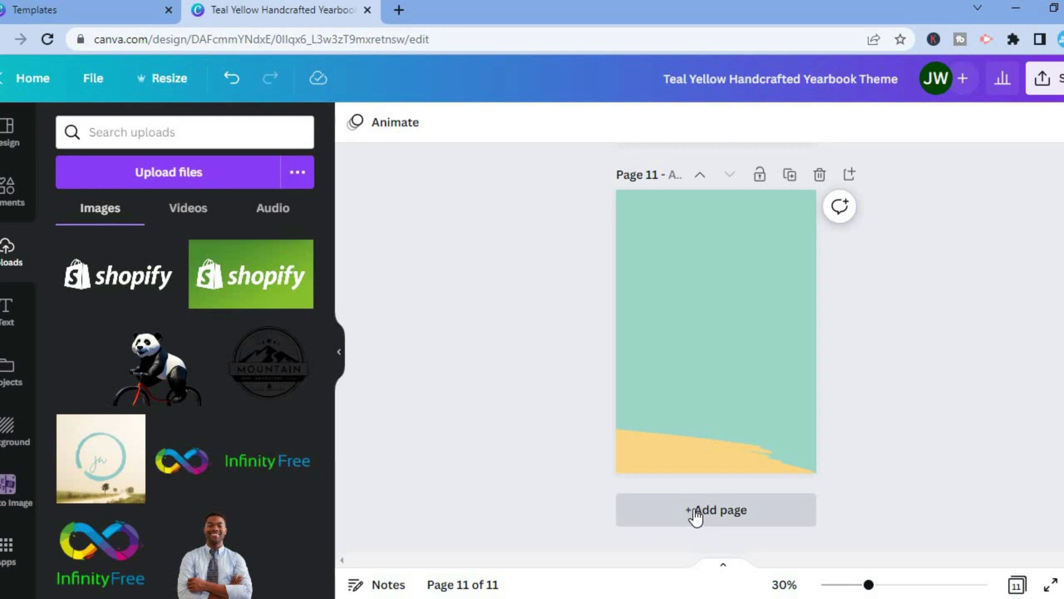
click(696, 513)
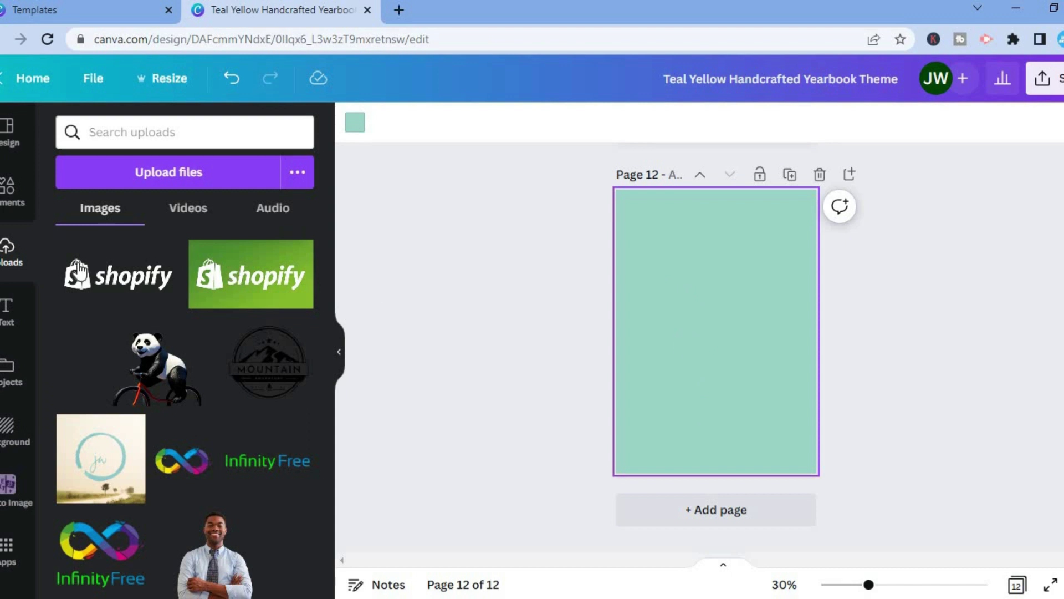
click(12, 326)
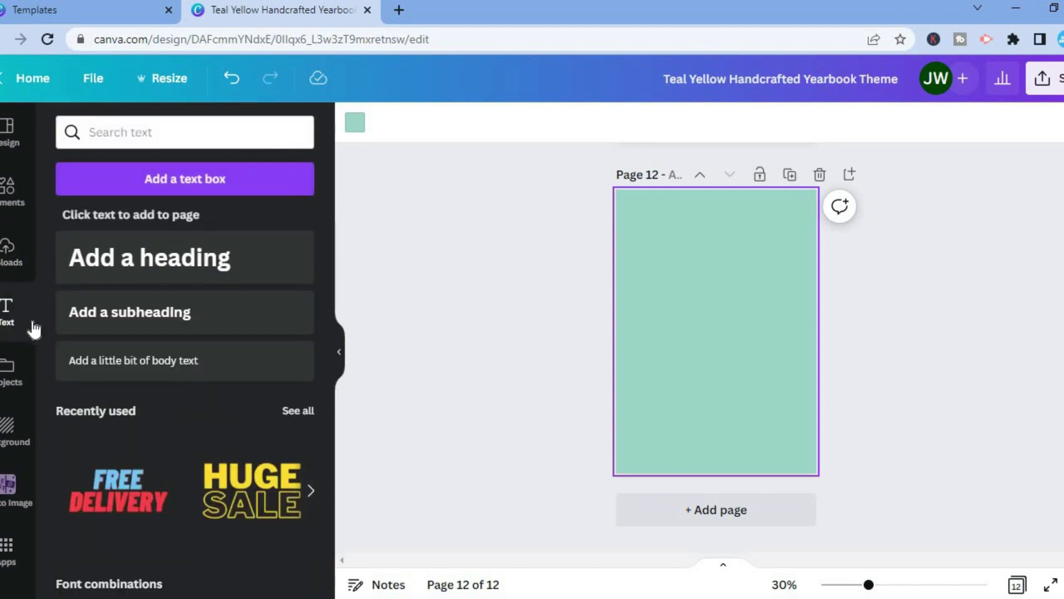
click(19, 267)
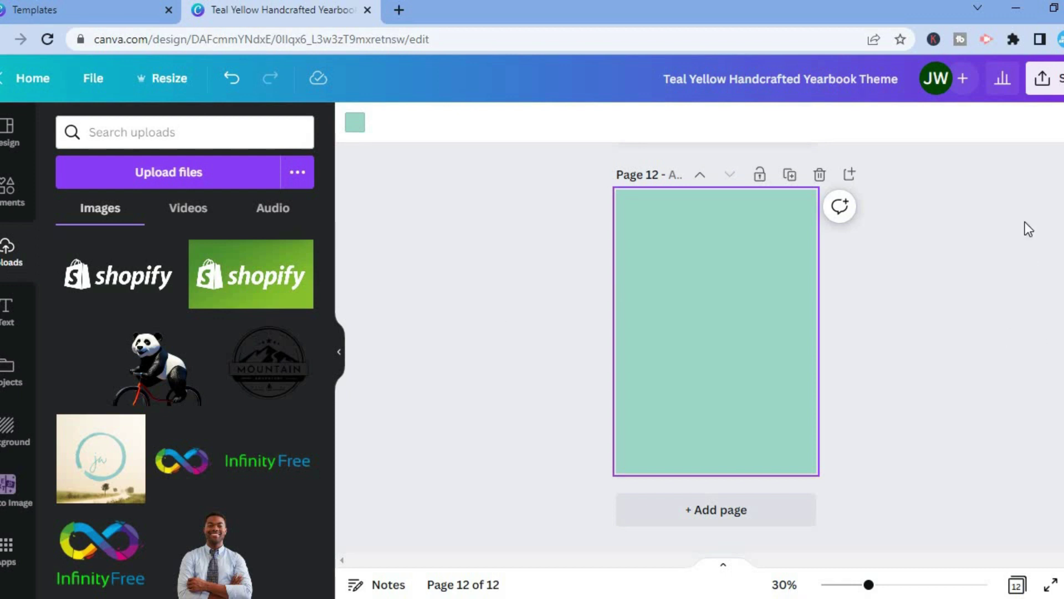
- Leave link access restricted and open Download set to PDF Standard for all 12 pages
click(1042, 80)
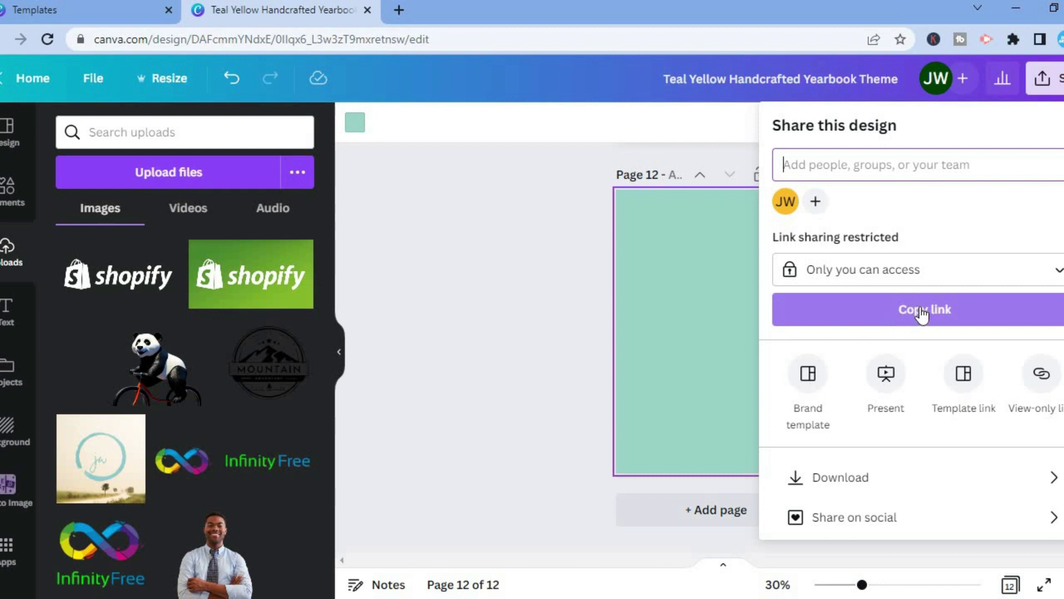
click(947, 281)
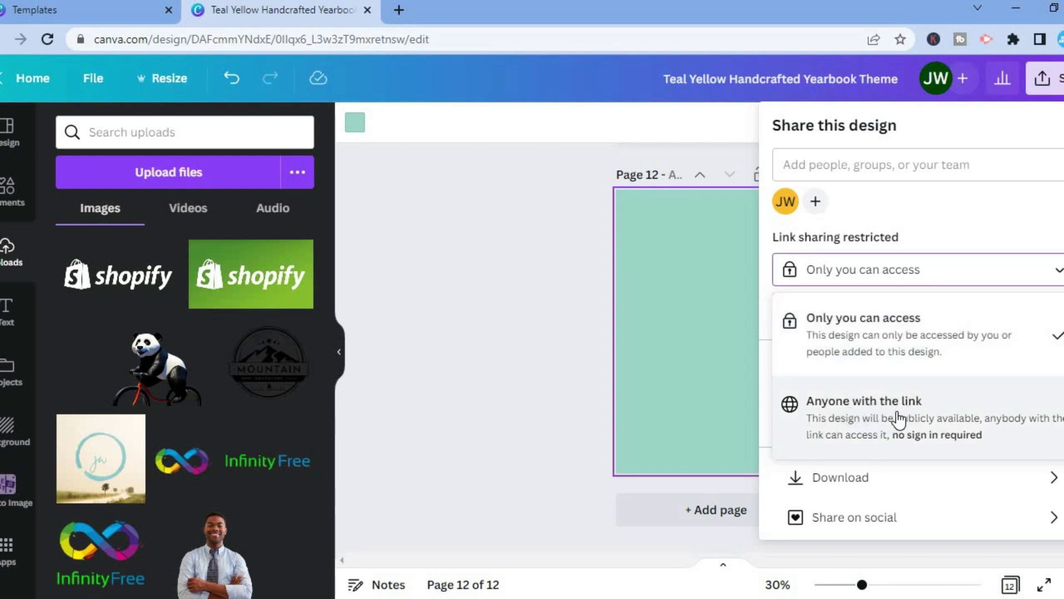
click(766, 410)
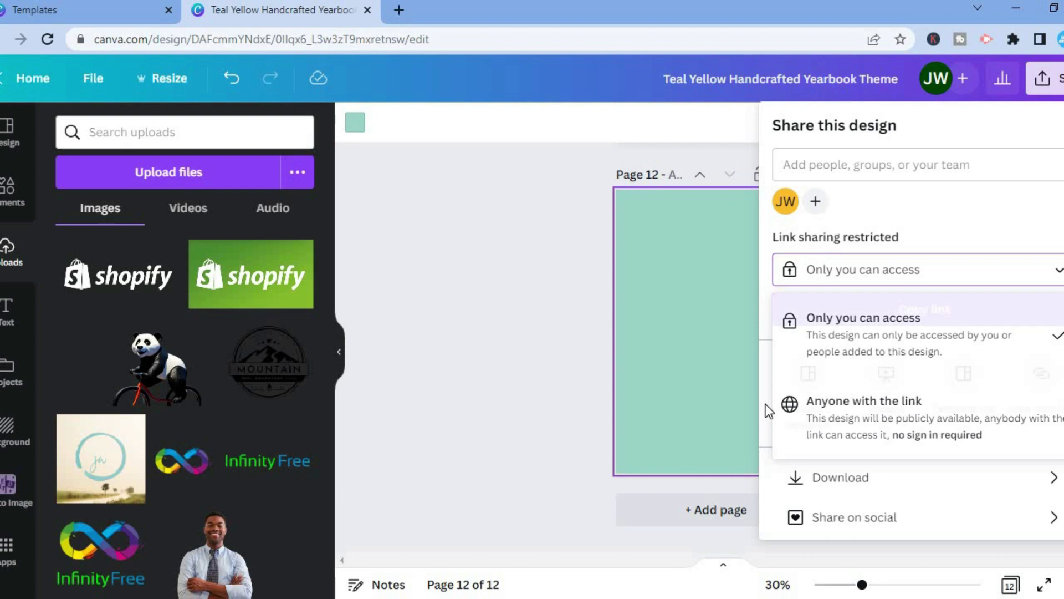
click(850, 490)
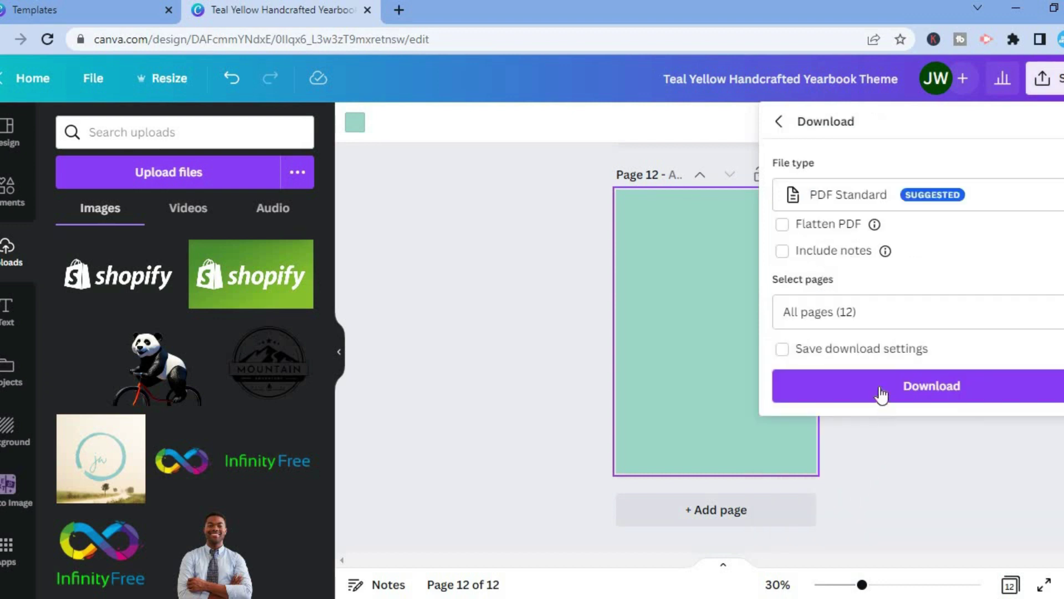